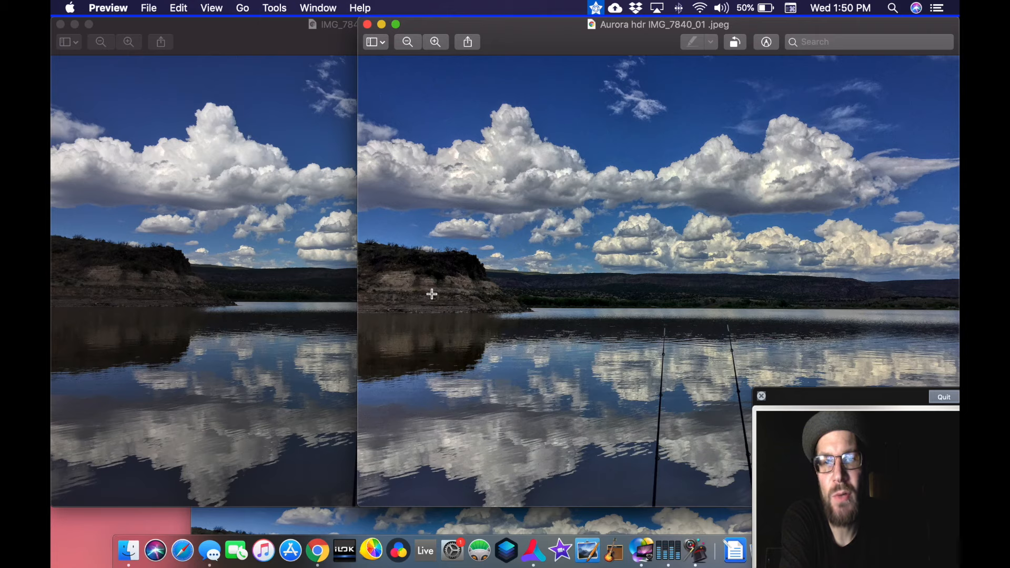
- Bring the Photolemur edit forward and shift the Aurora HDR version so it overlaps the original beside it for comparison
left_click(432, 519)
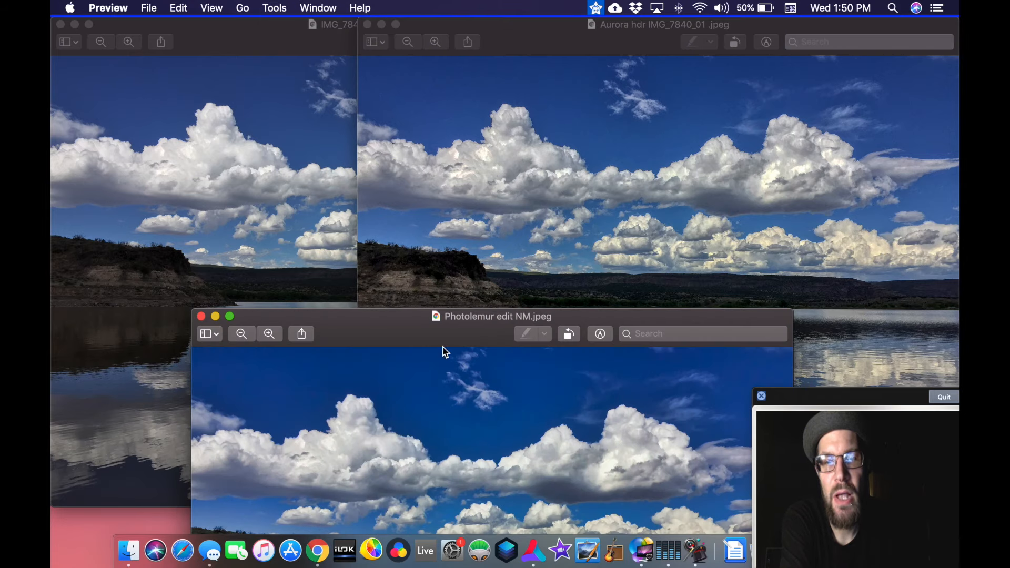
left_click_drag(477, 325, 653, 50)
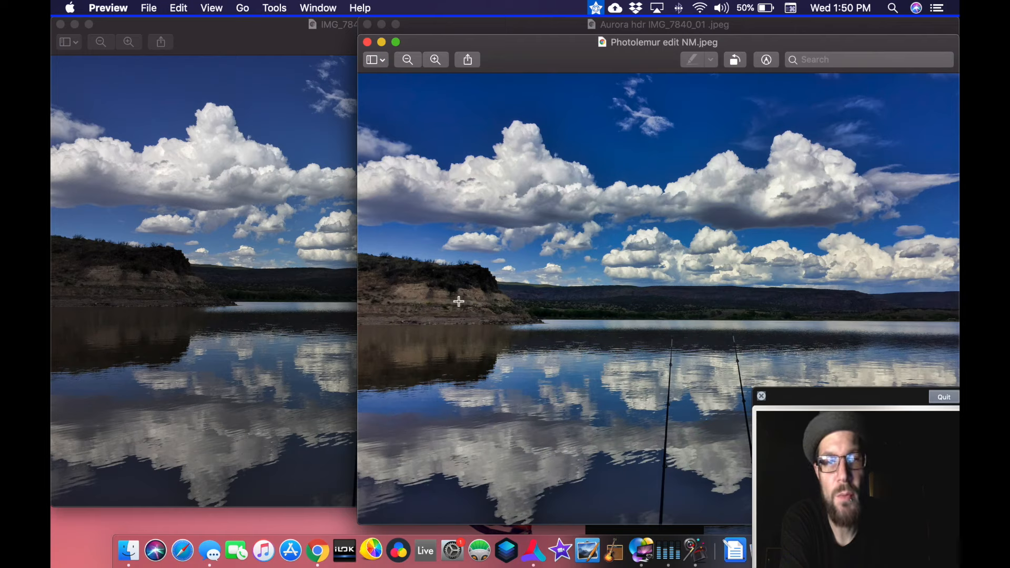
left_click(565, 26)
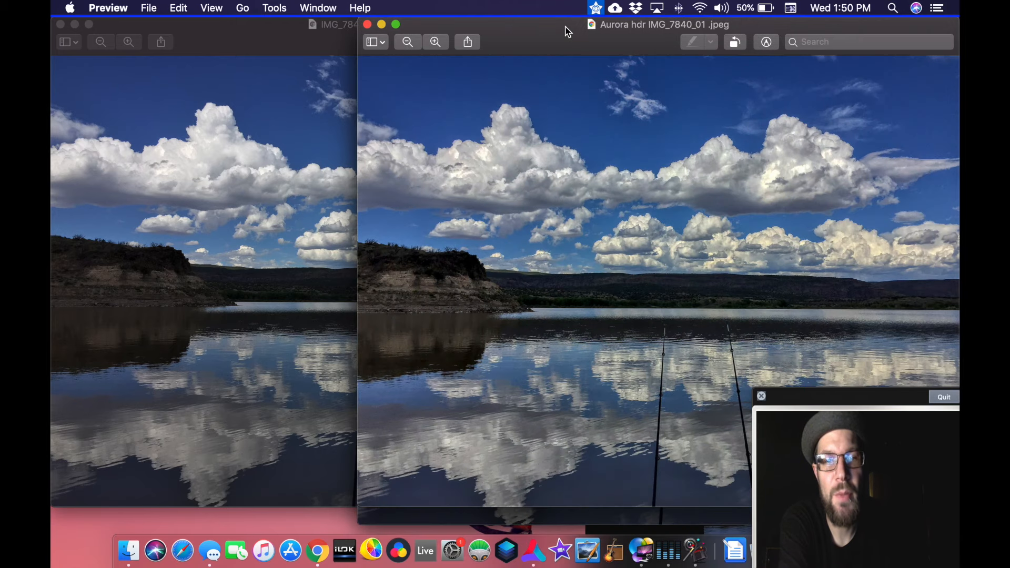
left_click_drag(568, 33, 363, 40)
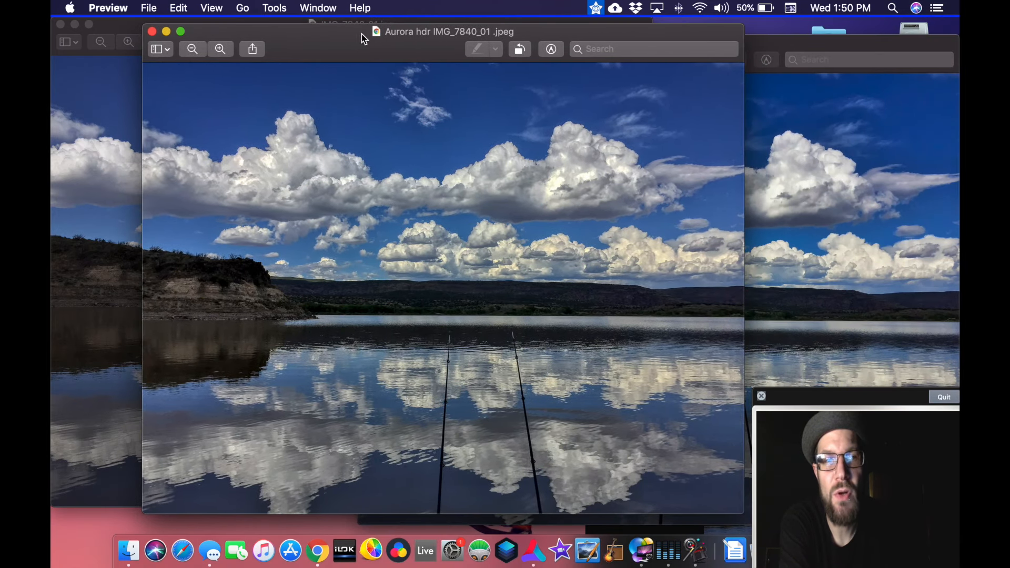
left_click(755, 46)
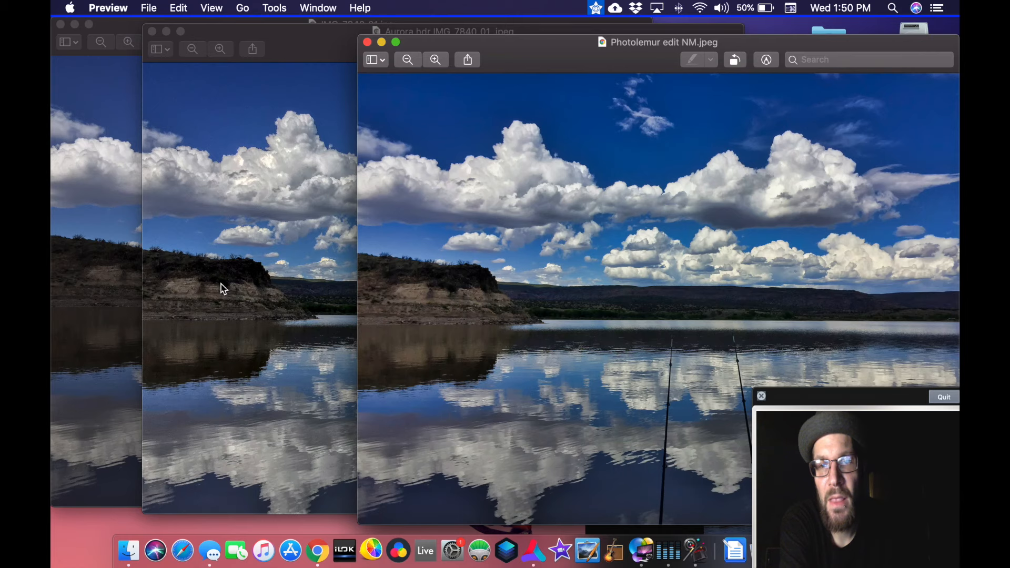
- Spread the Aurora HDR and Photolemur edit windows further apart and compare the two versions of the lake photo
left_click_drag(293, 41, 355, 40)
left_click(827, 50)
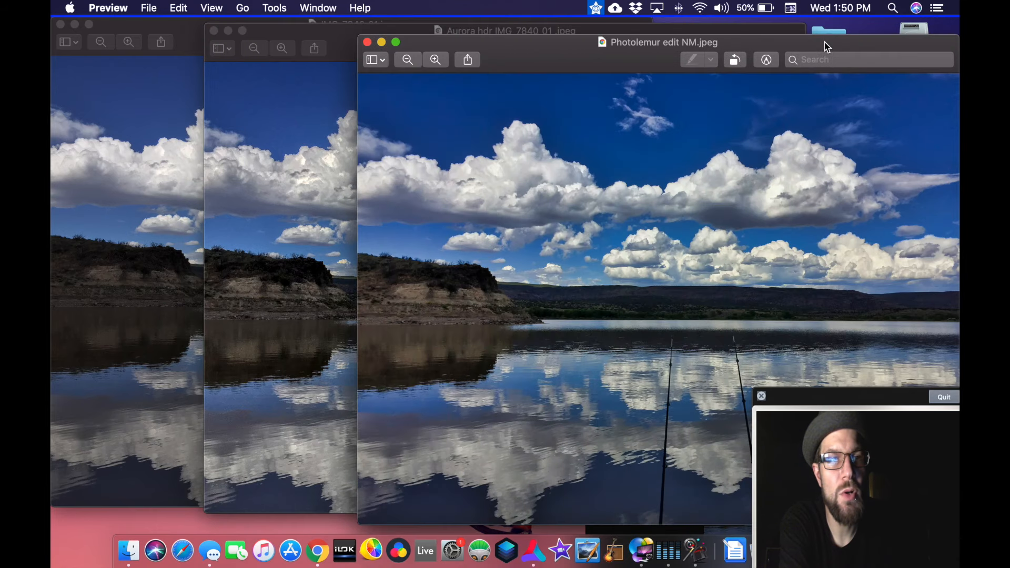
left_click_drag(532, 50, 594, 35)
left_click_drag(344, 41, 357, 40)
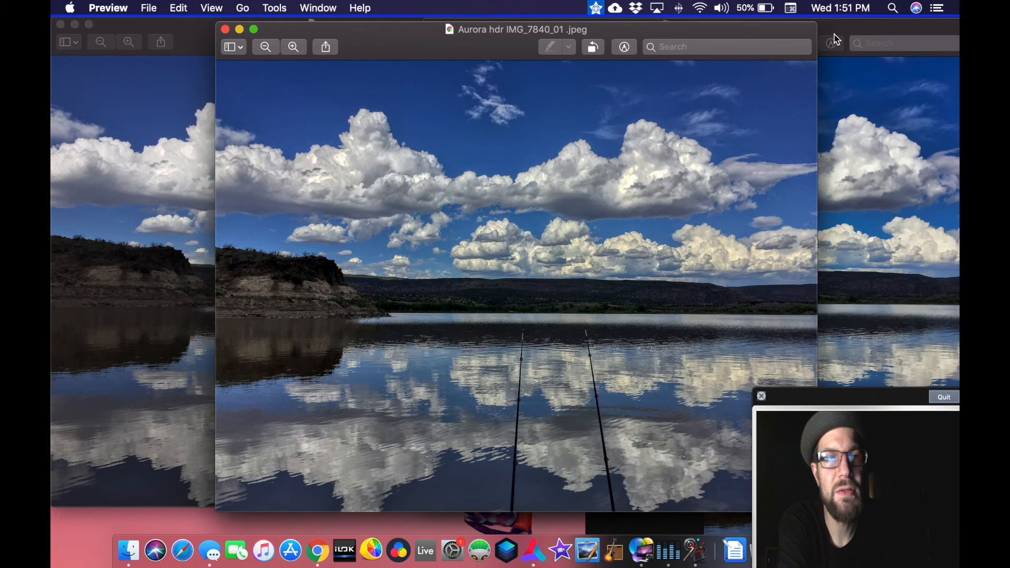
left_click(843, 34)
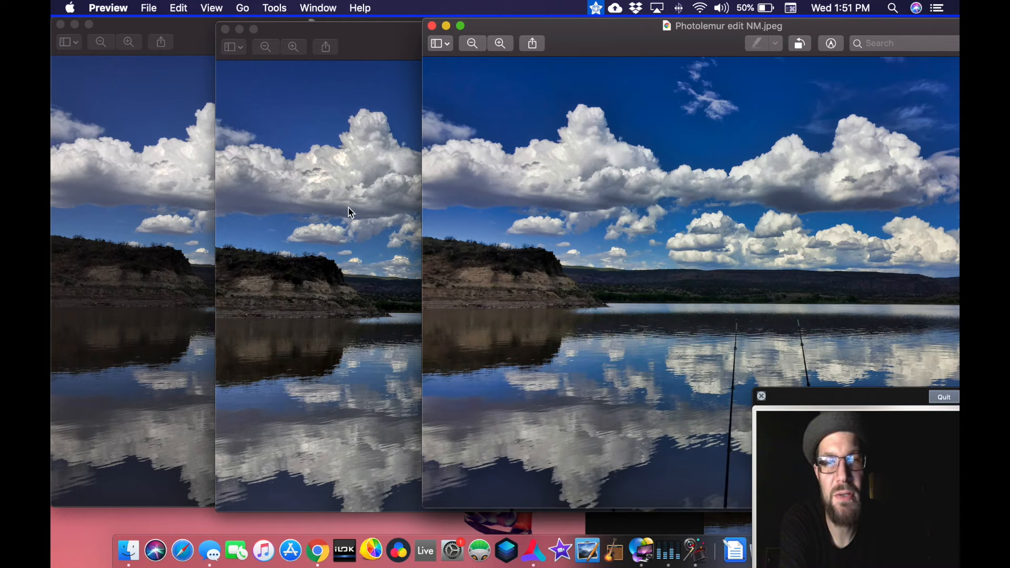
left_click_drag(369, 46, 339, 41)
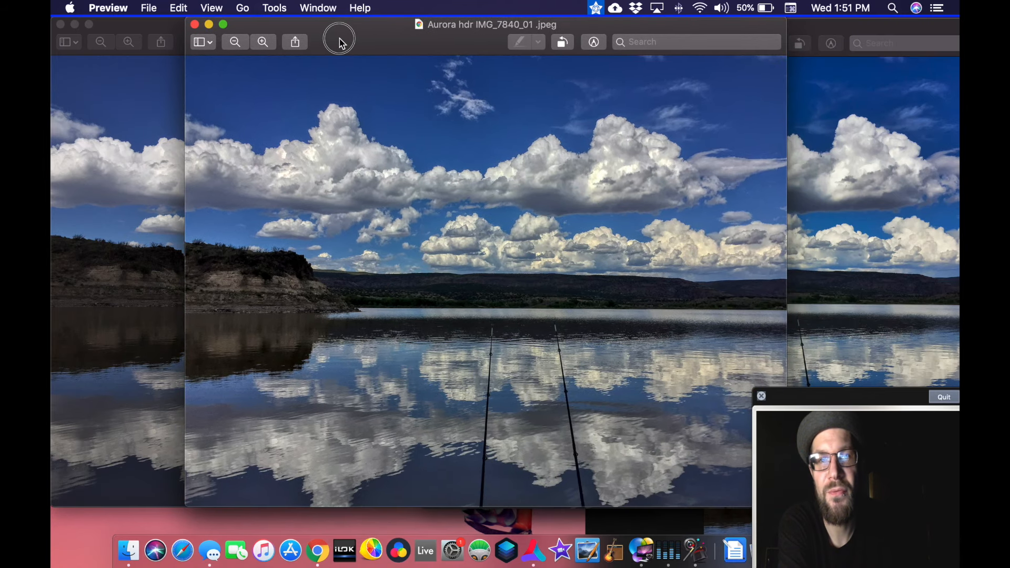
- Examine the large cloud and surrounding blue sky up close in the Photolemur edit
left_click(801, 33)
scroll(799, 126, "up", 8)
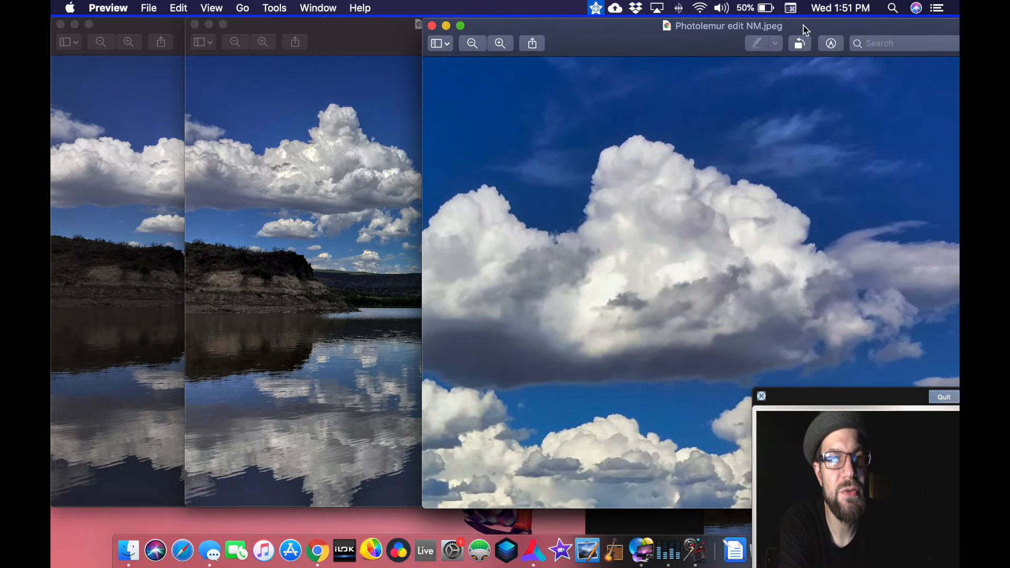
left_click_drag(813, 33, 725, 45)
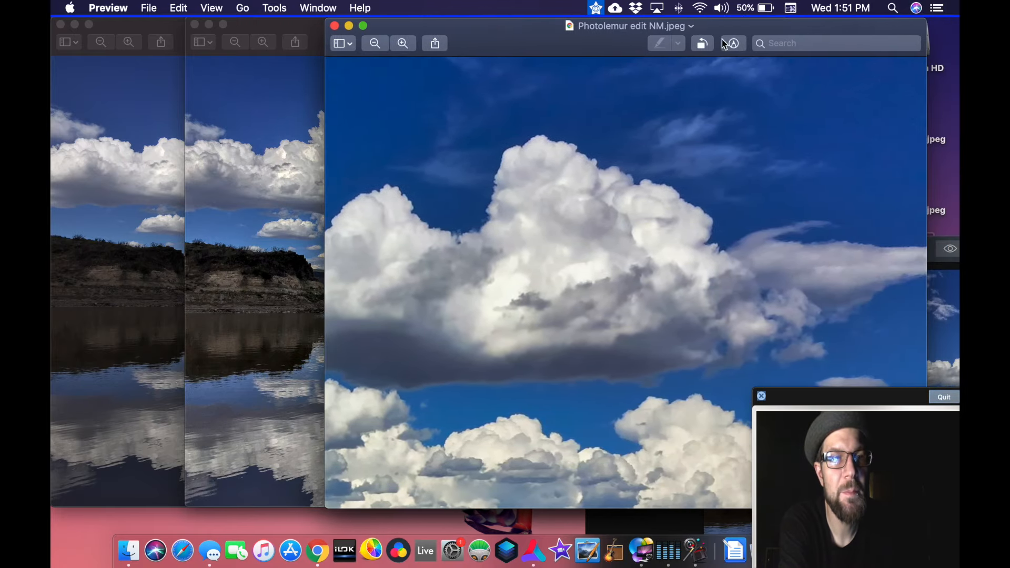
scroll(767, 157, "right", 5)
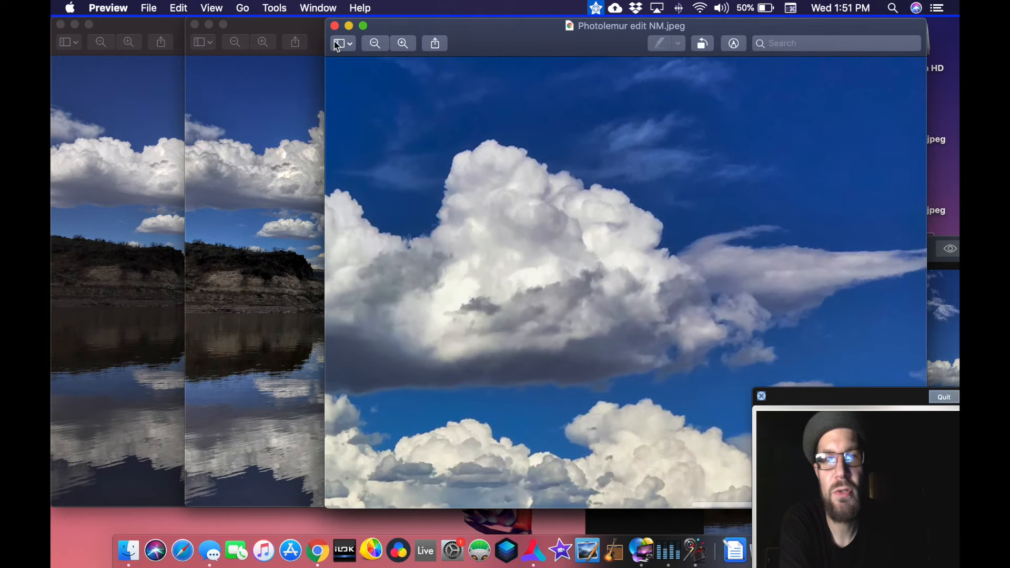
- Examine the noise in the blue sky around the same large cloud in the Aurora HDR version
left_click(296, 30)
scroll(718, 135, "up", 8)
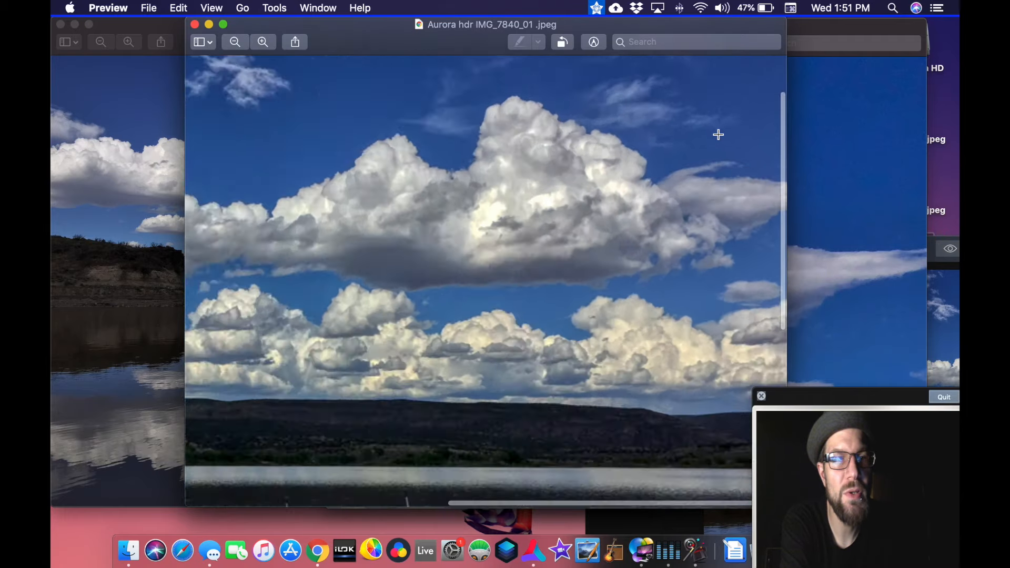
scroll(718, 134, "right", 5)
scroll(718, 135, "up", 3)
scroll(718, 135, "up", 2)
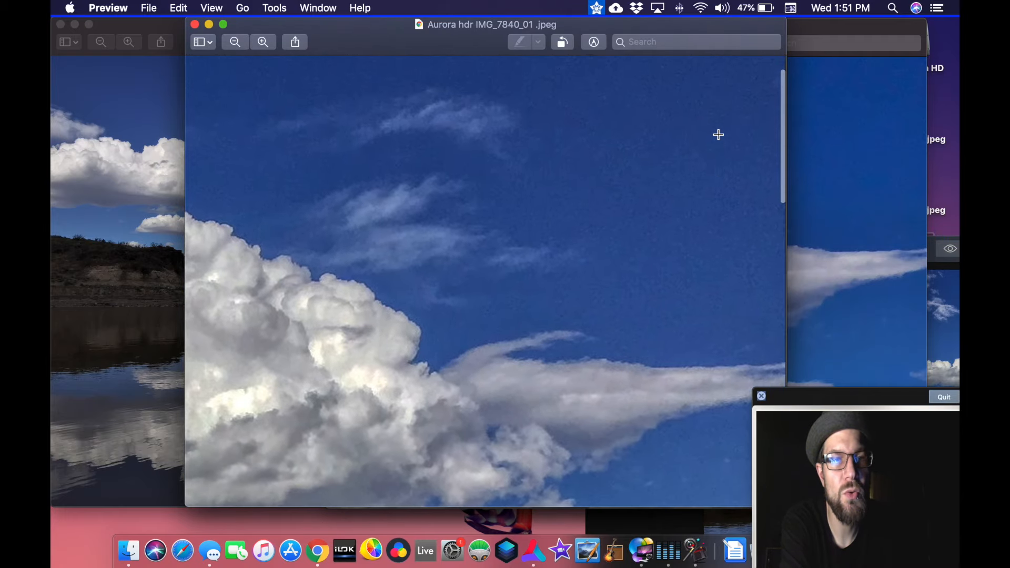
scroll(718, 135, "down", 5)
scroll(717, 134, "up", 2)
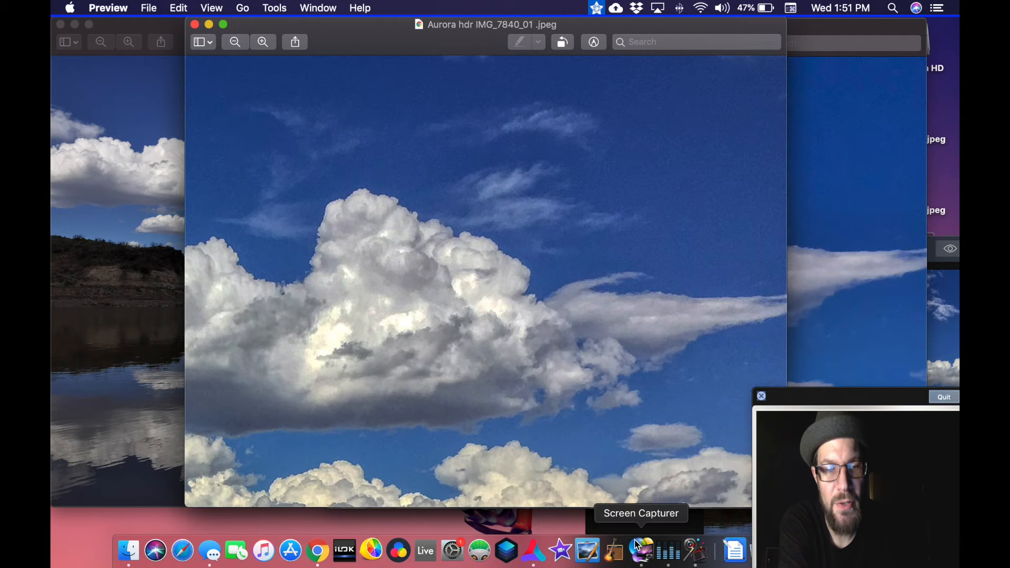
- Switch to Aurora HDR 2019 and move its window so the editing panels are in view
left_click(622, 522)
left_click_drag(741, 249, 432, 108)
left_click_drag(564, 107, 354, 11)
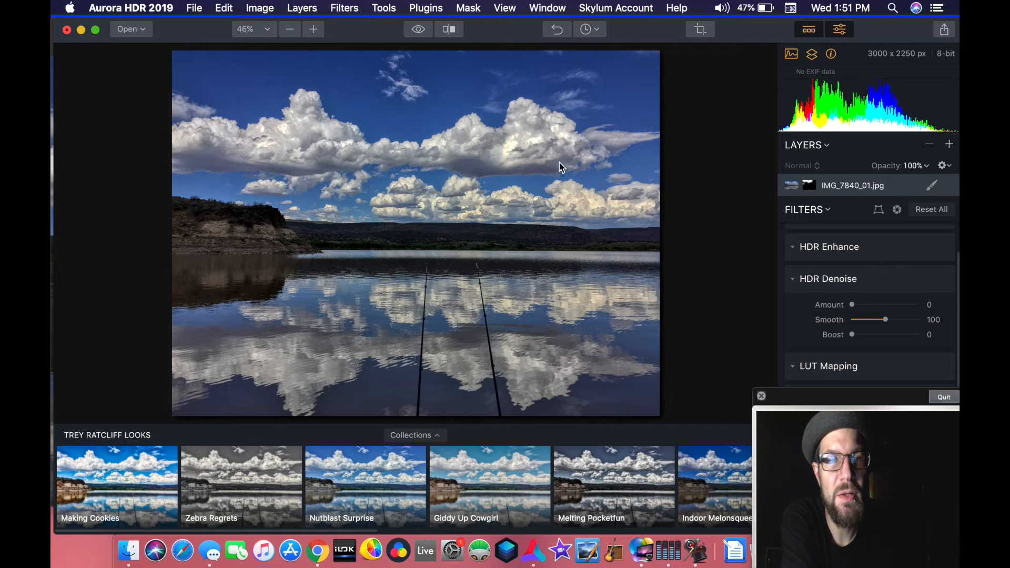
- Open the IMG_7840_01.jpg layer's mask with the Brush and erase part of it in the sky above the large cloud
scroll(558, 161, "up", 5)
scroll(558, 162, "up", 5)
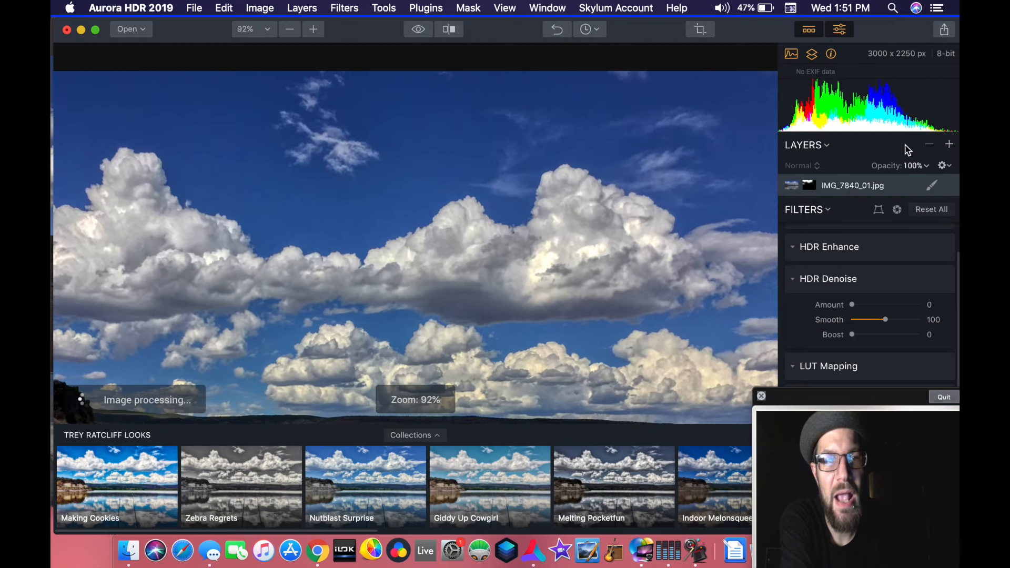
left_click(931, 187)
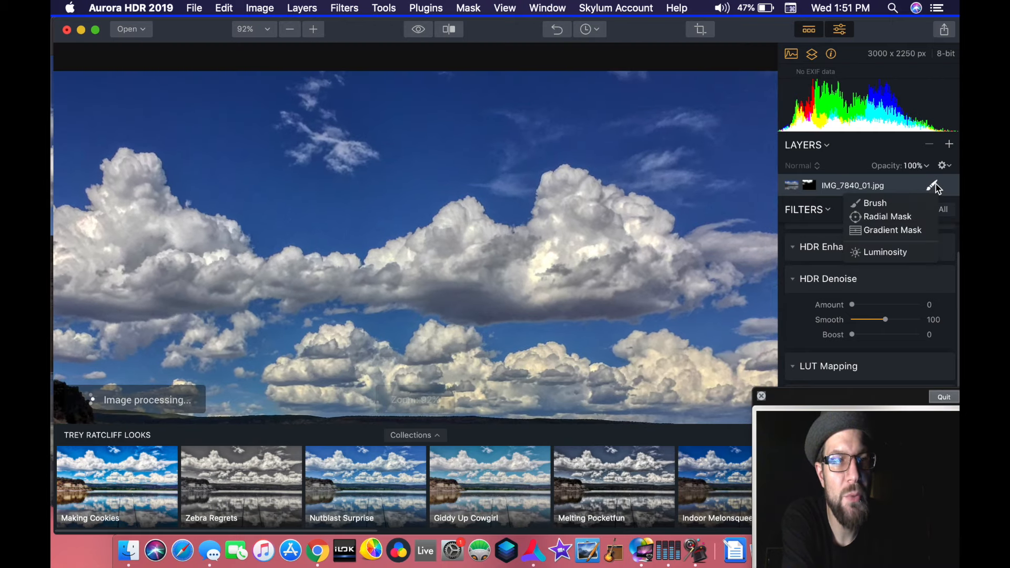
left_click(881, 208)
left_click_drag(642, 176, 512, 135)
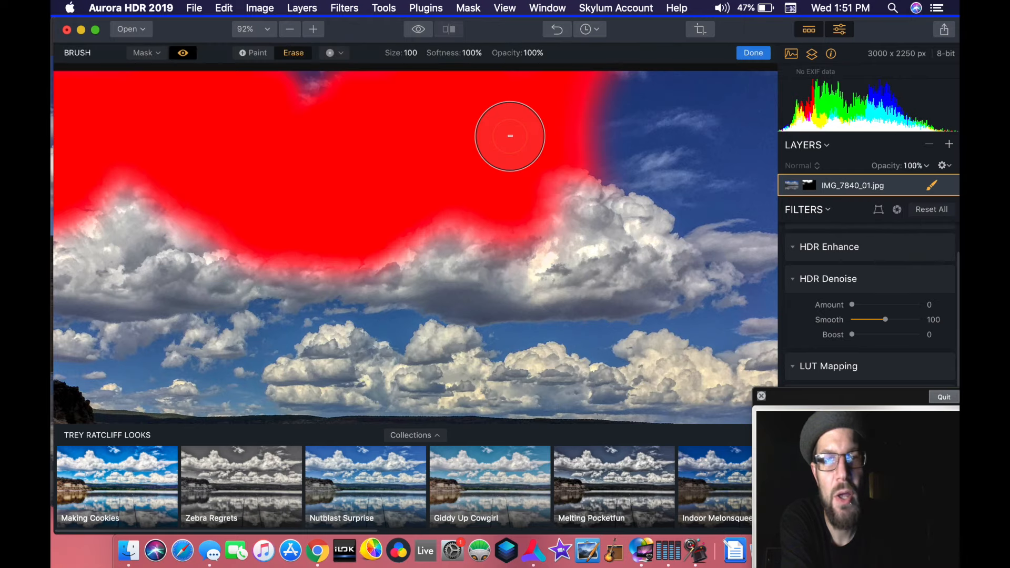
mouse_move(555, 149)
left_mouse_down()
mouse_move(582, 162)
mouse_move(587, 89)
mouse_move(570, 85)
mouse_move(566, 156)
mouse_move(582, 65)
mouse_move(600, 191)
mouse_move(592, 95)
mouse_move(549, 108)
mouse_move(465, 262)
left_mouse_up()
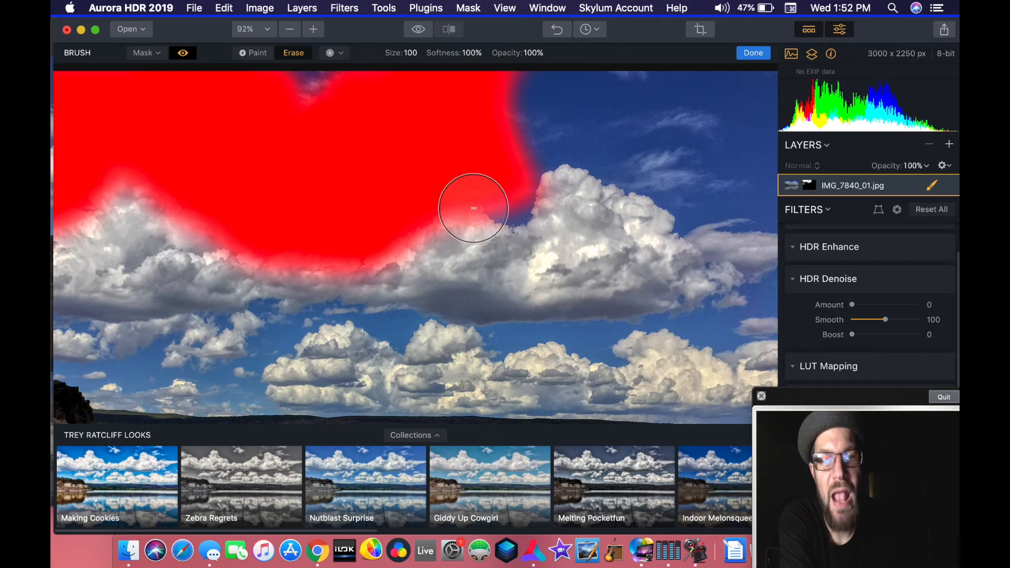
- Switch the brush to Paint and extend the mask back over the blue sky above the large cloud
left_click(251, 53)
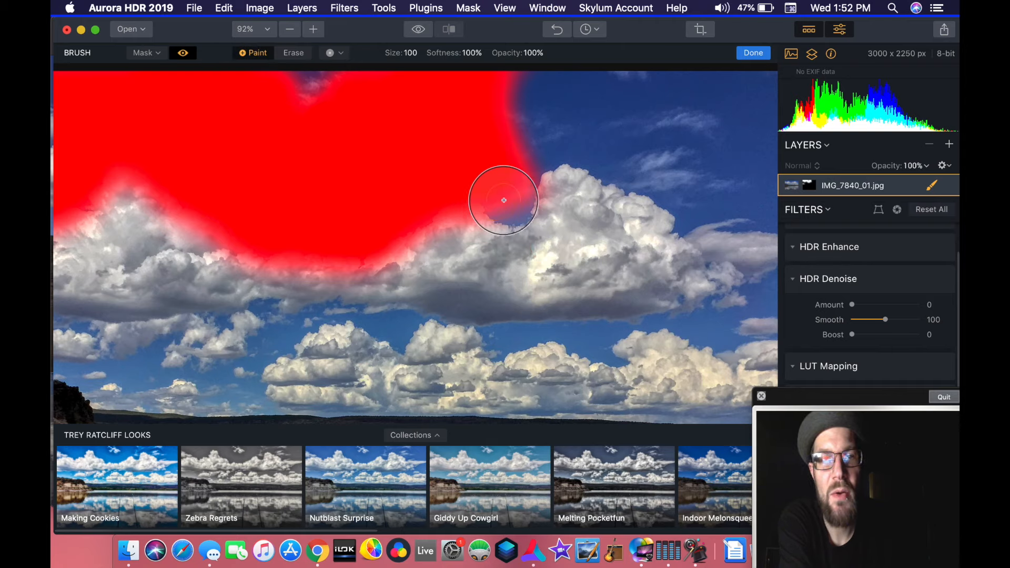
mouse_move(524, 205)
left_mouse_down()
mouse_move(509, 175)
mouse_move(525, 141)
mouse_move(575, 135)
mouse_move(597, 147)
mouse_move(606, 114)
mouse_move(568, 81)
mouse_move(352, 104)
mouse_move(259, 163)
left_mouse_up()
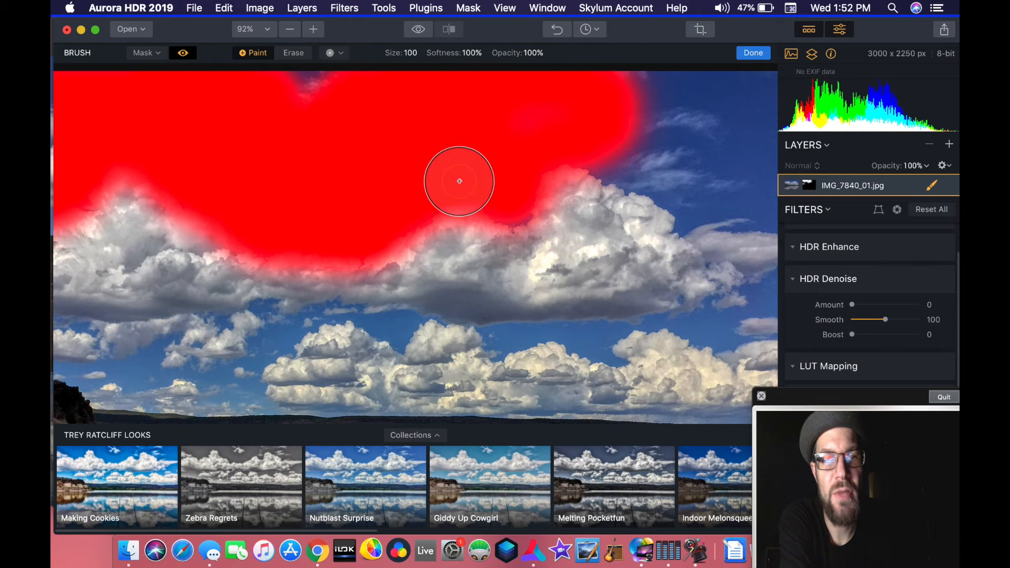
left_click_drag(509, 202, 491, 145)
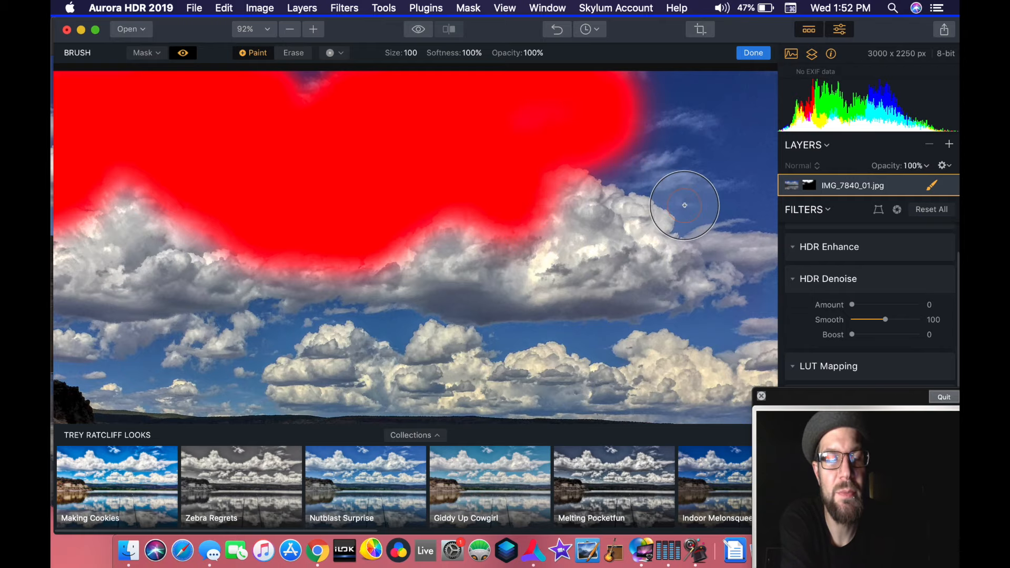
key("super+z")
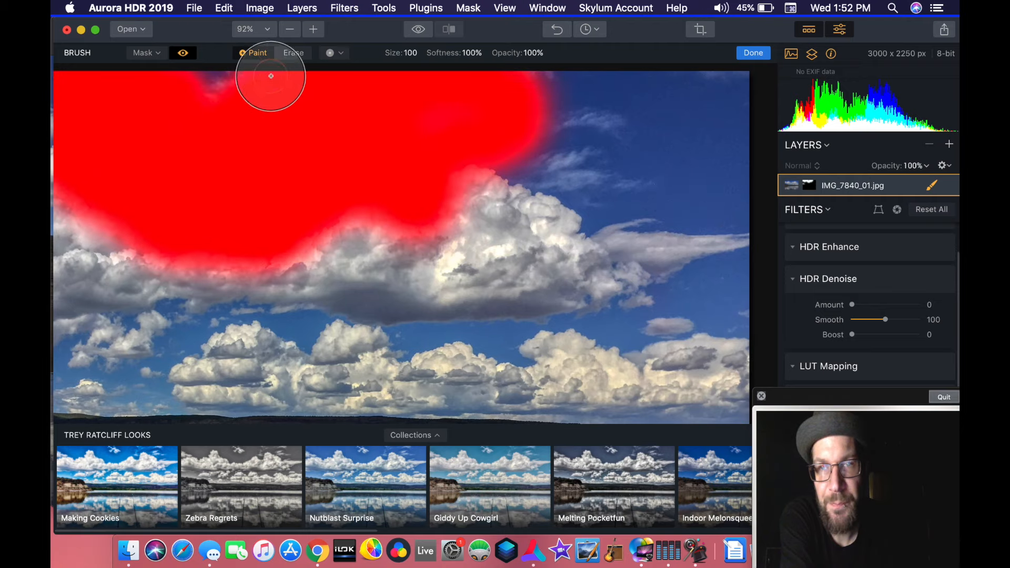
- Hide the mask overlay and set the HDR Denoise amount to 74
left_click(184, 53)
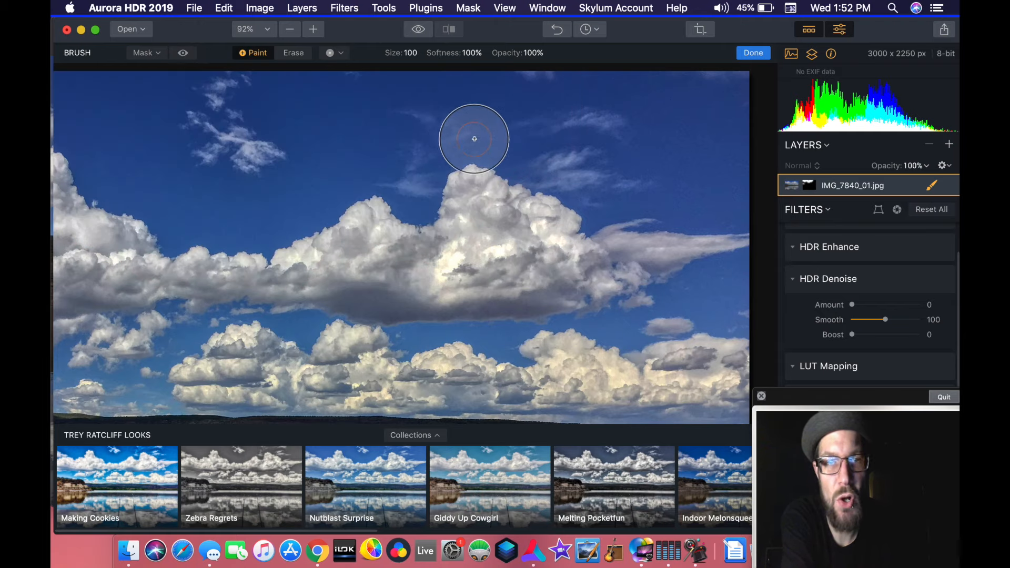
scroll(830, 284, "up", 3)
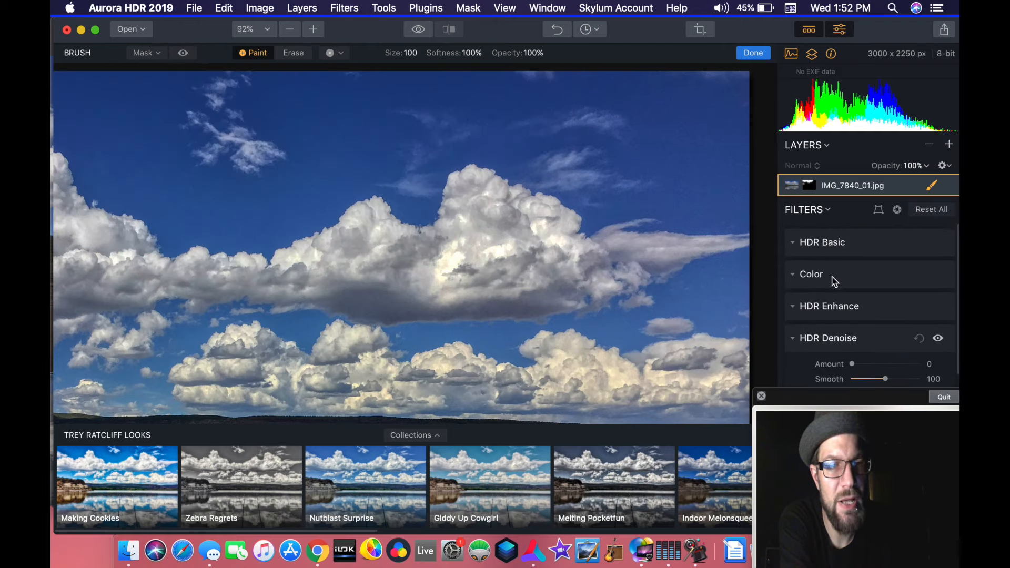
scroll(832, 281, "down", 1)
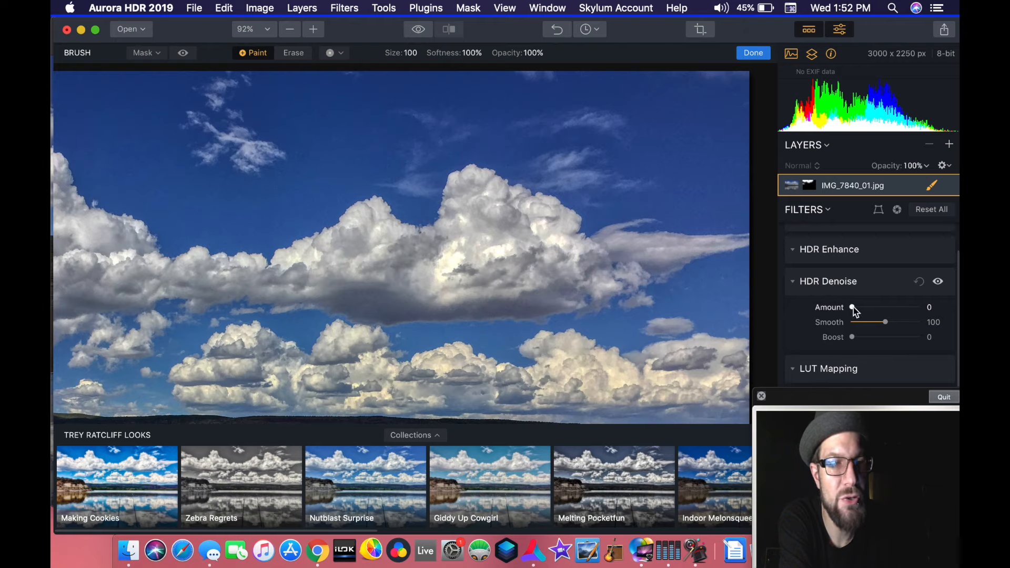
left_click_drag(859, 307, 912, 313)
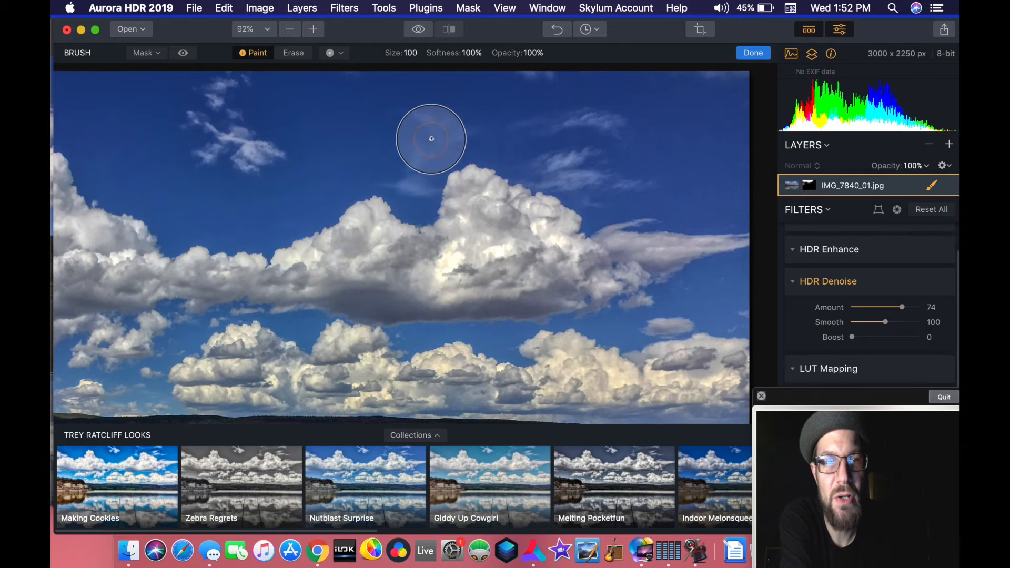
- Examine the denoised sky around the clouds up close and in the full photo, comparing masked and unmasked areas
scroll(510, 156, "up", 5)
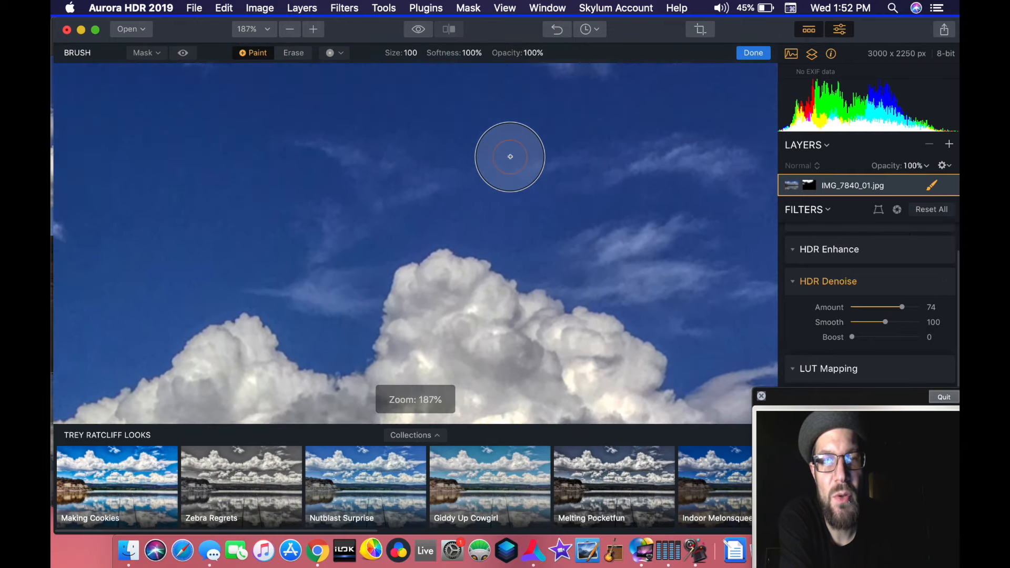
scroll(510, 156, "right", 3)
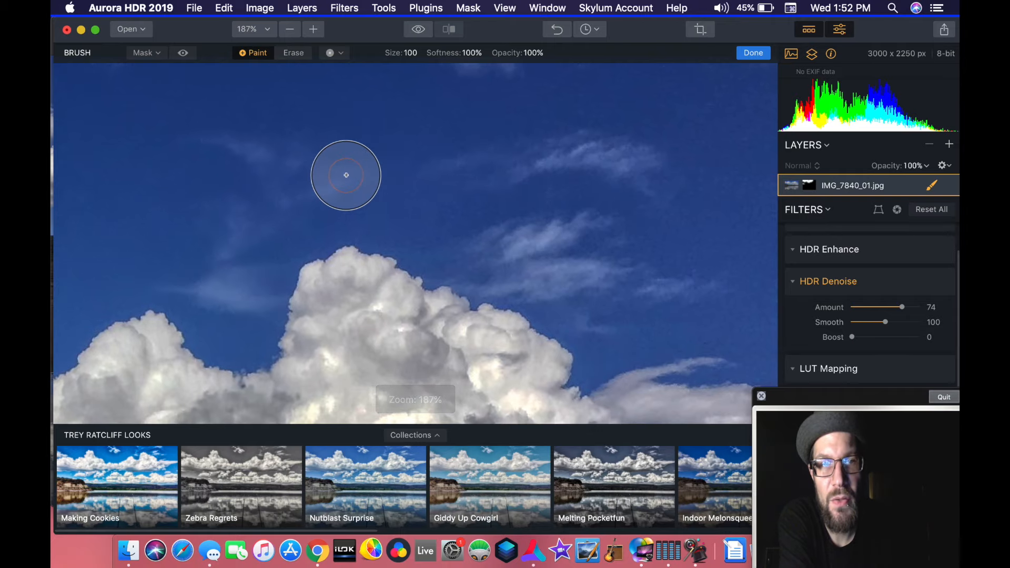
scroll(518, 208, "right", 3)
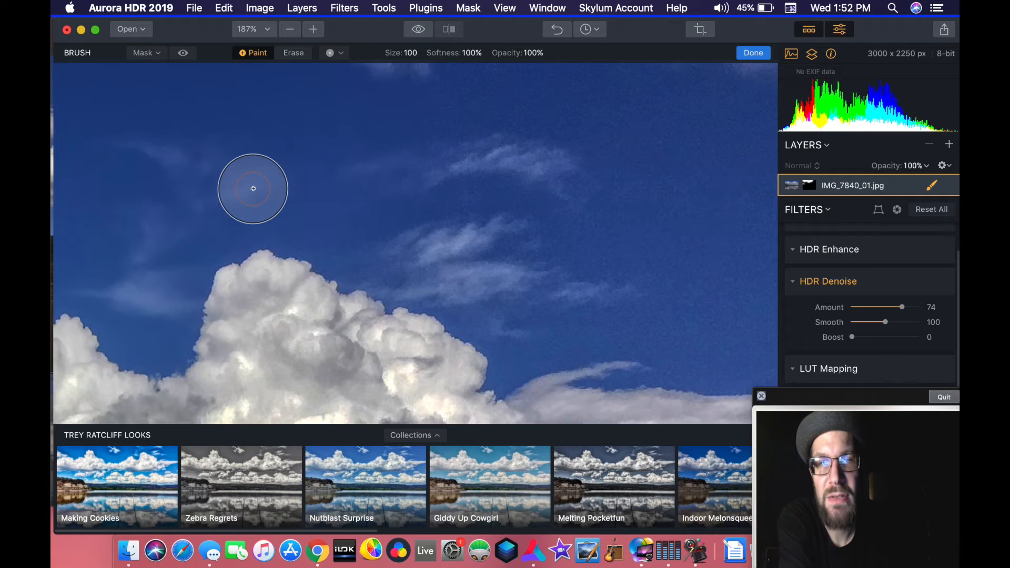
scroll(585, 253, "right", 3)
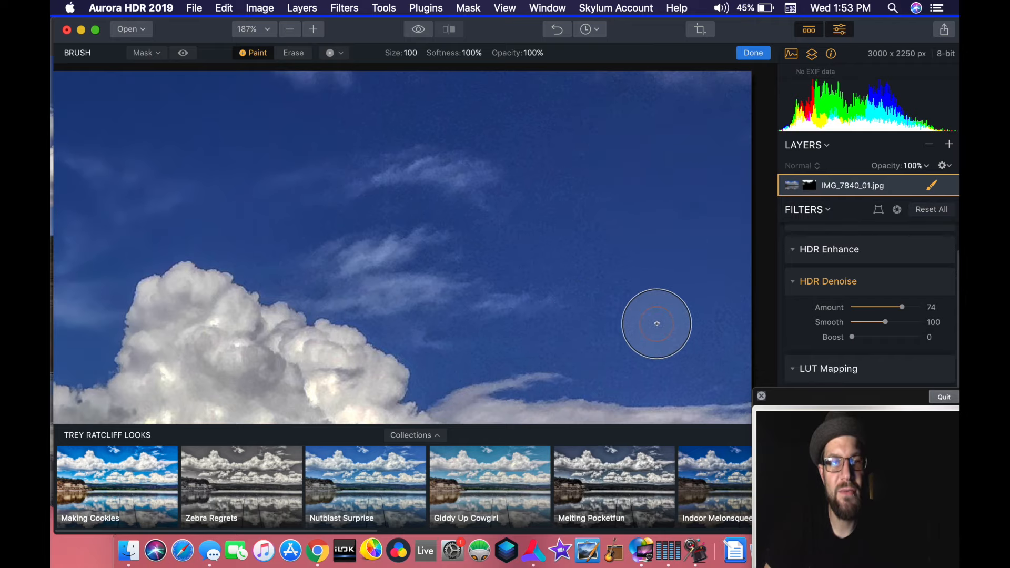
scroll(657, 324, "down", 10)
scroll(656, 323, "down", 4)
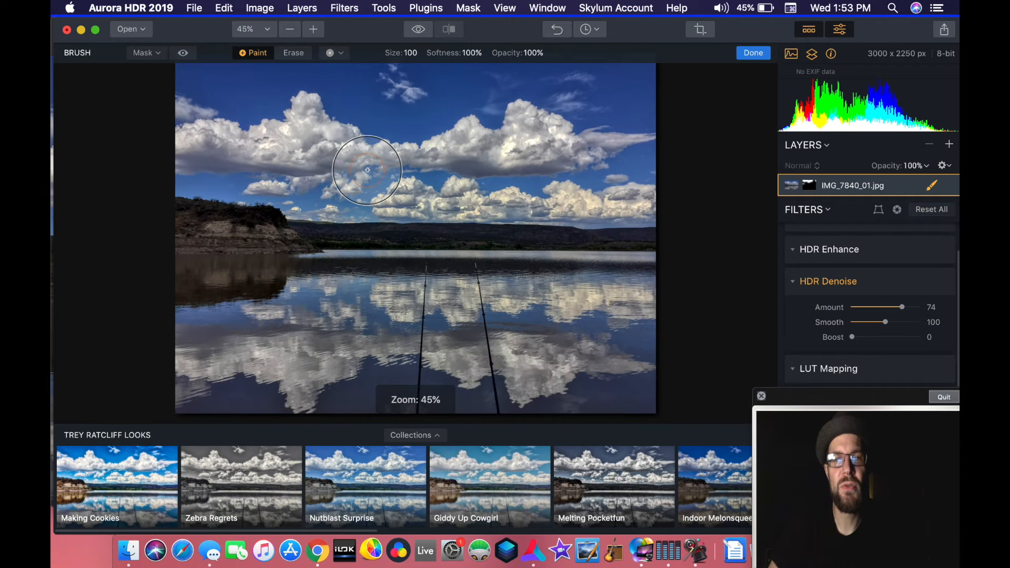
scroll(367, 170, "up", 3)
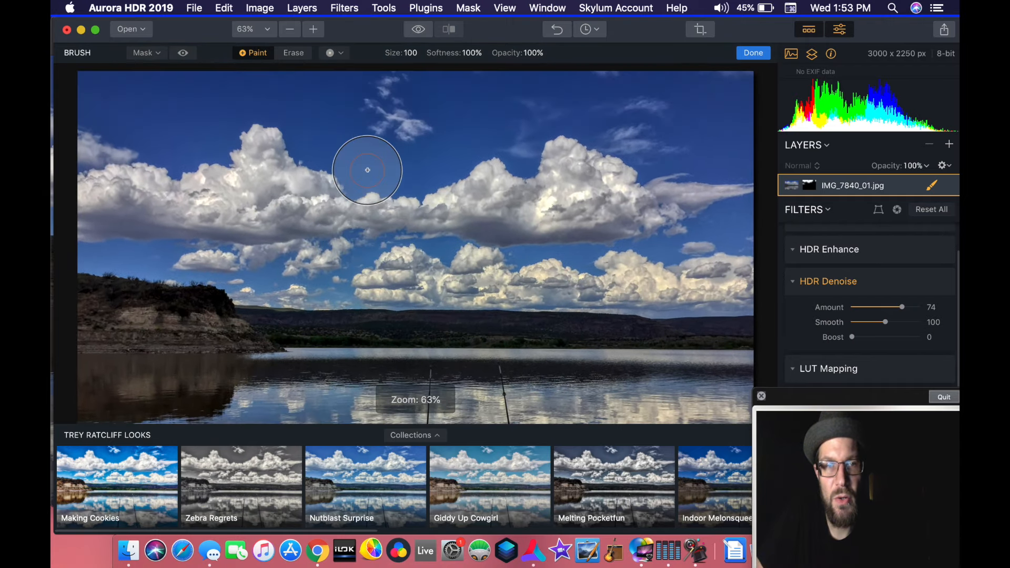
scroll(367, 170, "up", 4)
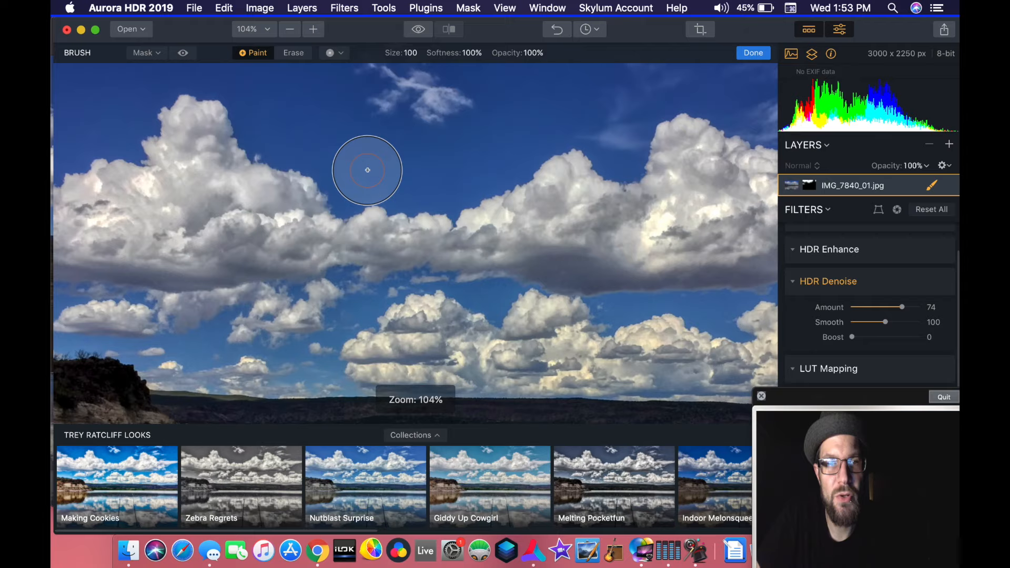
- Switch to Preview, place Photolemur edit NM.jpeg beside the Aurora HDR window, and compare the blue sky above the clouds
scroll(368, 170, "up", 5)
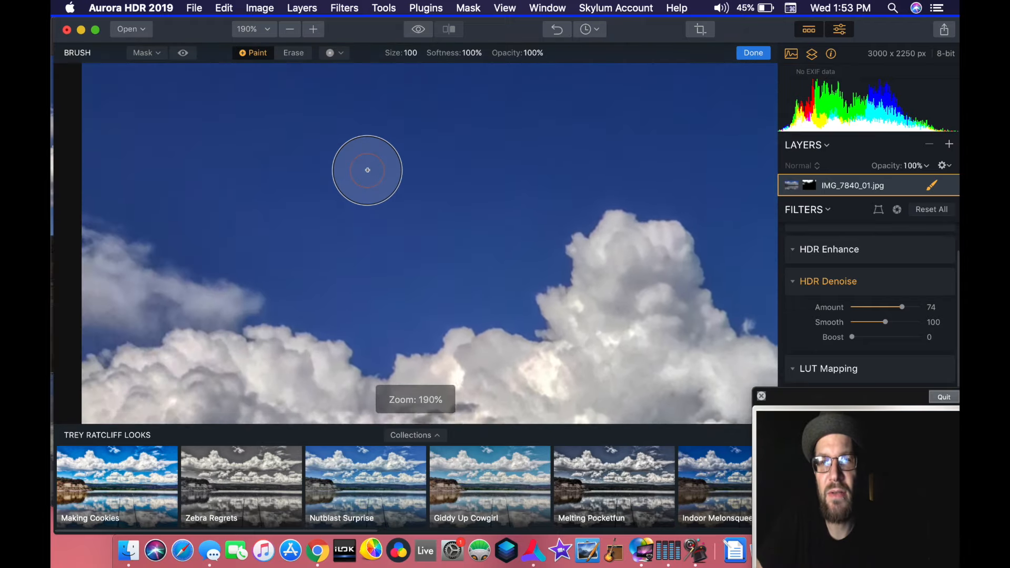
left_click_drag(185, 33, 655, 46)
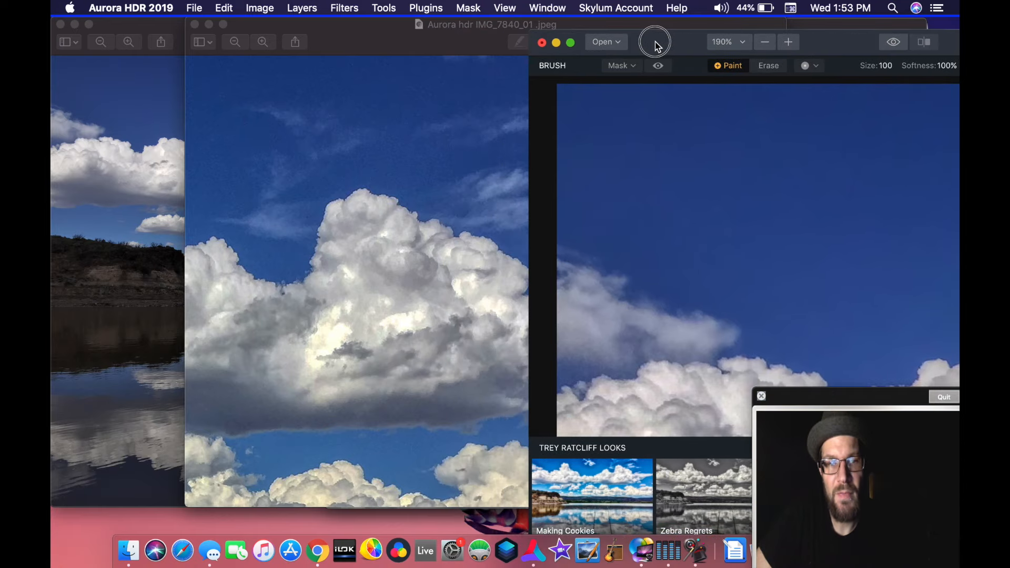
left_click_drag(500, 38, 228, 99)
left_click_drag(489, 40, 349, 43)
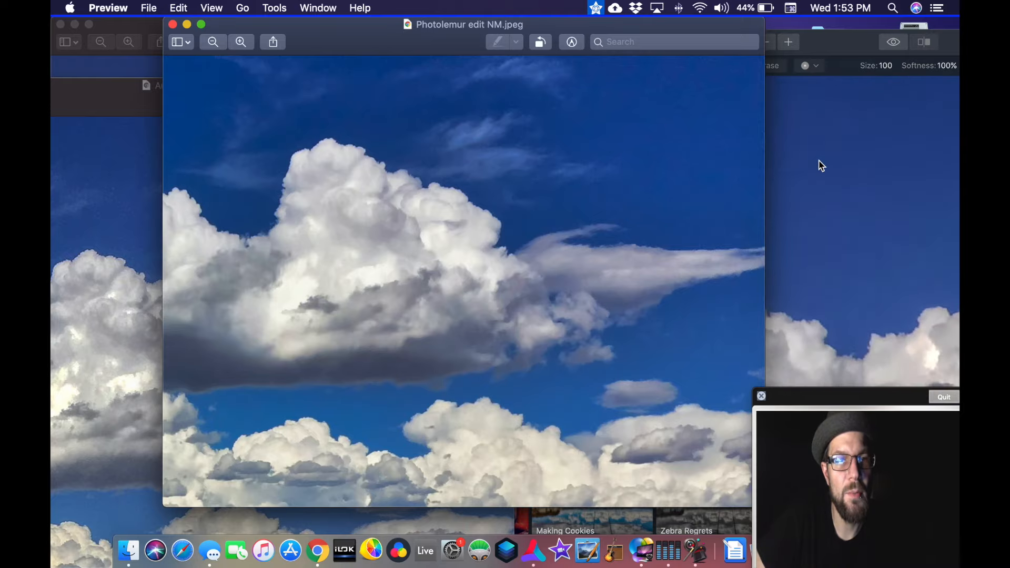
scroll(545, 140, "up", 10)
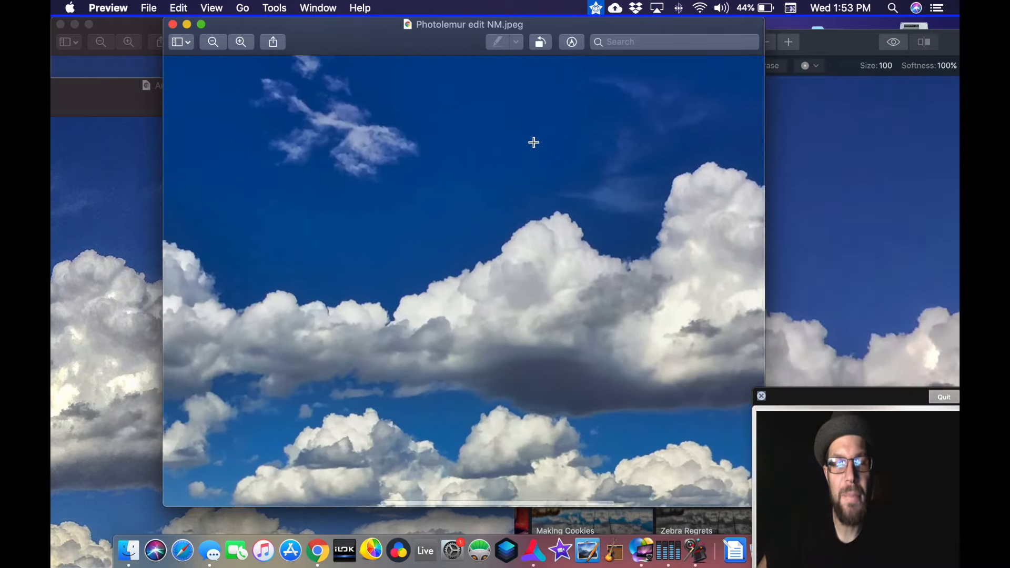
scroll(533, 142, "left", 3)
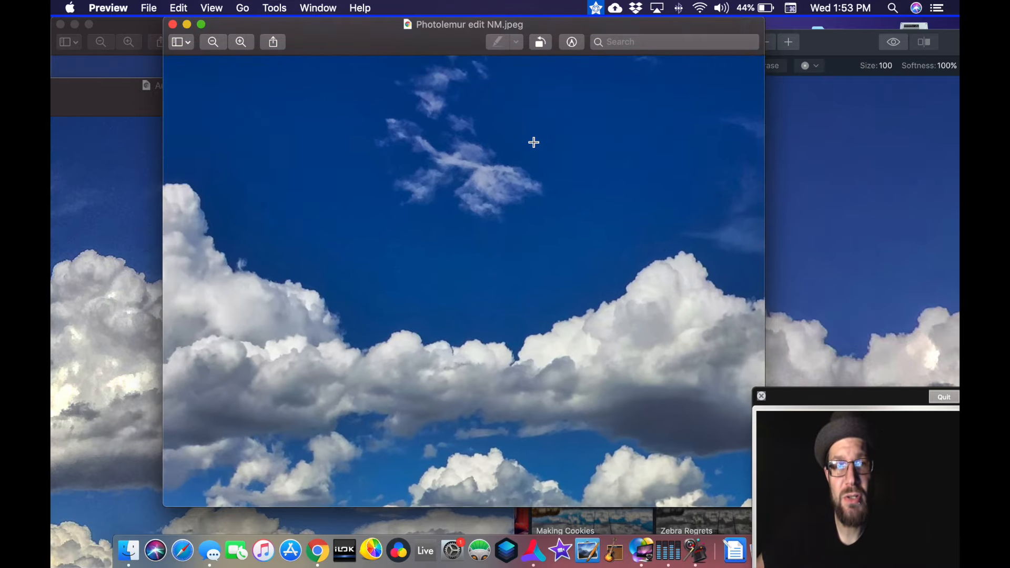
left_click_drag(554, 26, 432, 25)
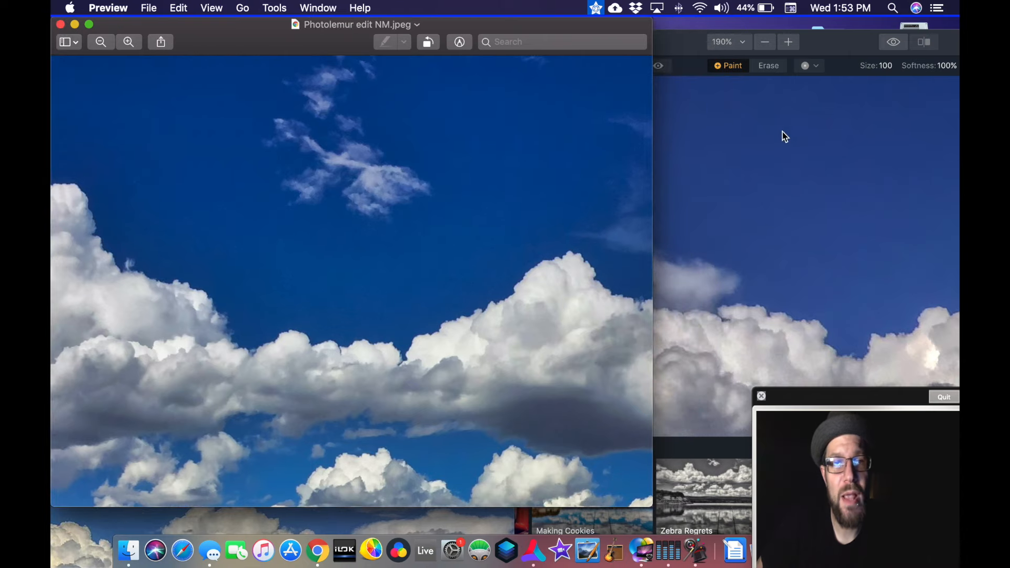
- Switch back to Aurora HDR and examine the denoised sky up close and the full lake photo beside the Photolemur edit
left_click_drag(678, 47, 386, 12)
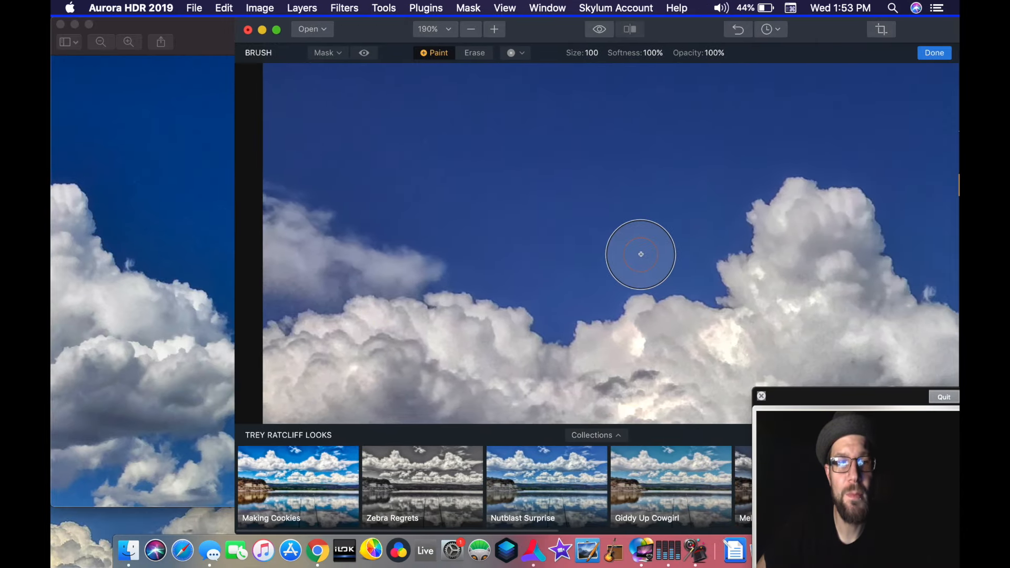
scroll(639, 254, "down", 6)
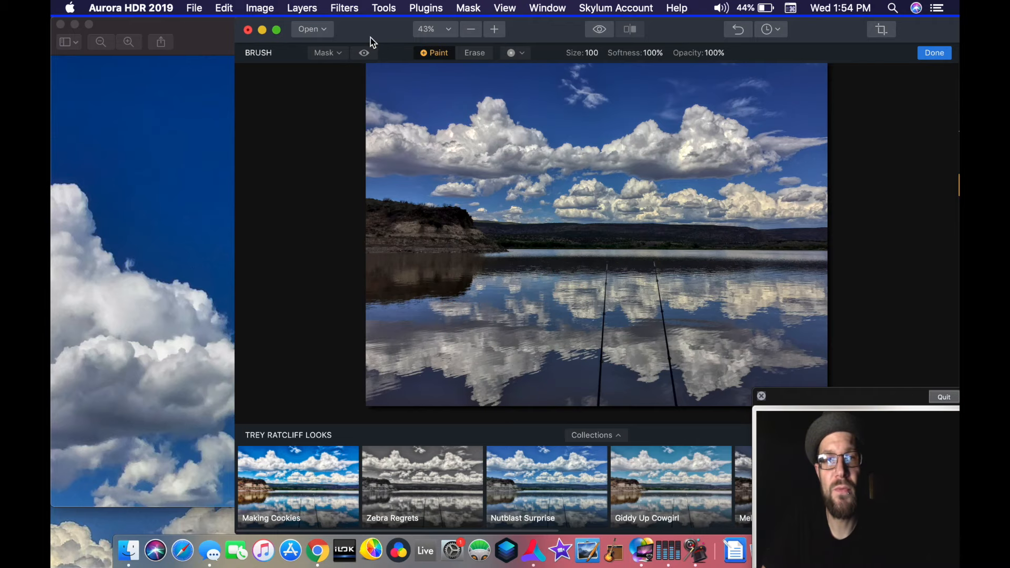
left_click_drag(370, 37, 339, 47)
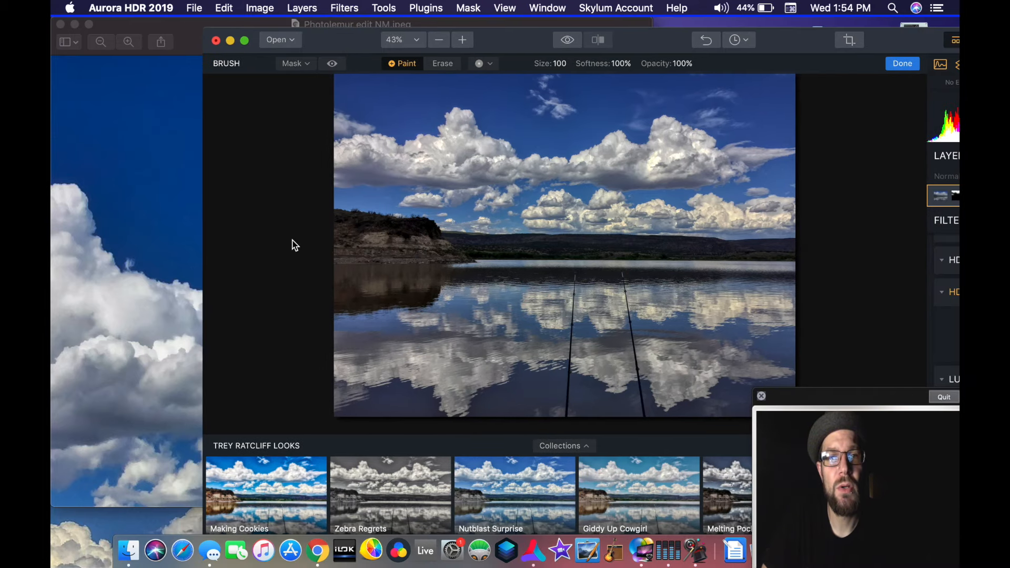
- Switch to Preview and place Aurora hdr IMG_7840_01.jpeg beside the Photolemur edit to compare their skies
left_click(99, 548)
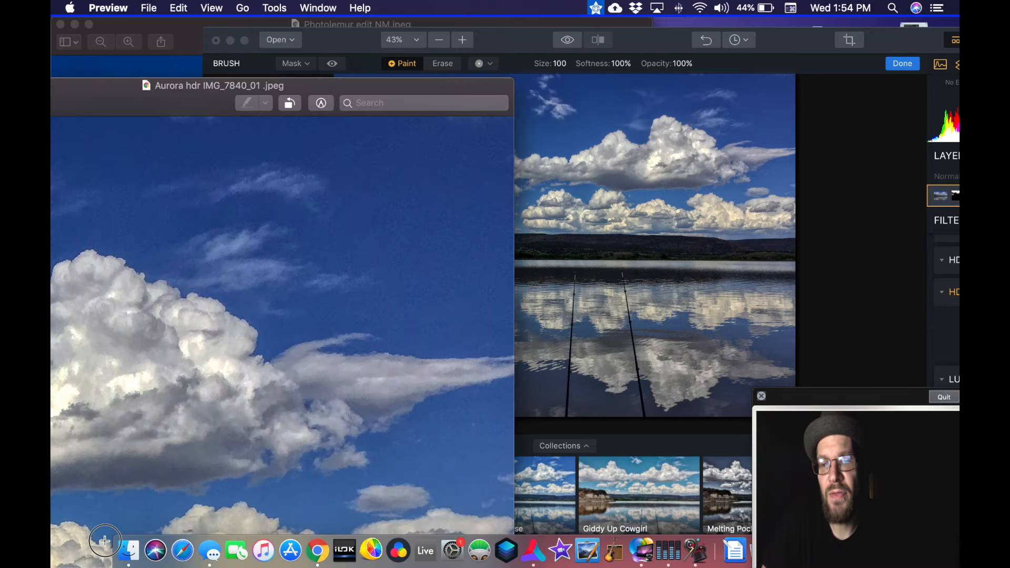
left_click_drag(113, 89, 388, 34)
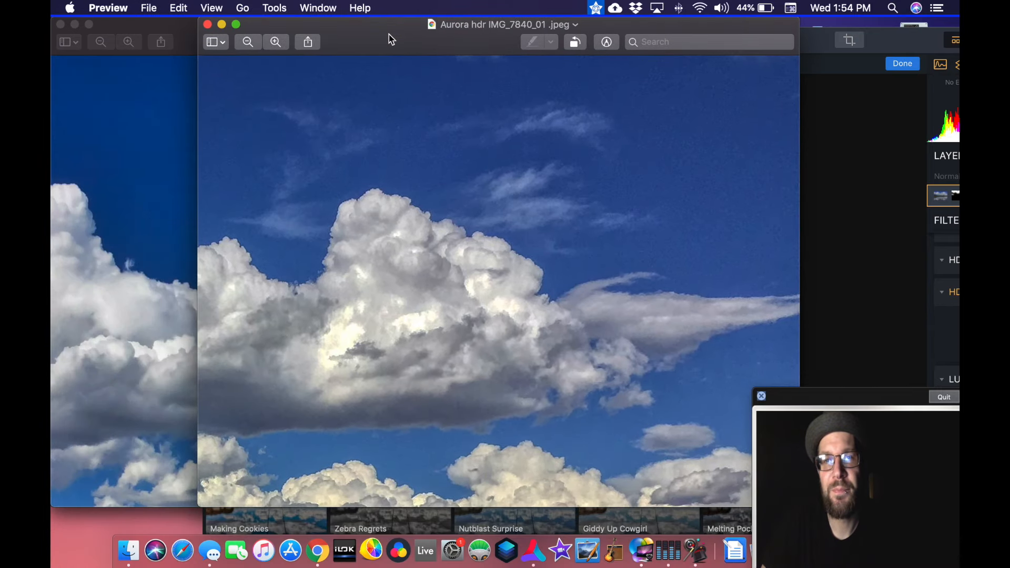
left_click(92, 525)
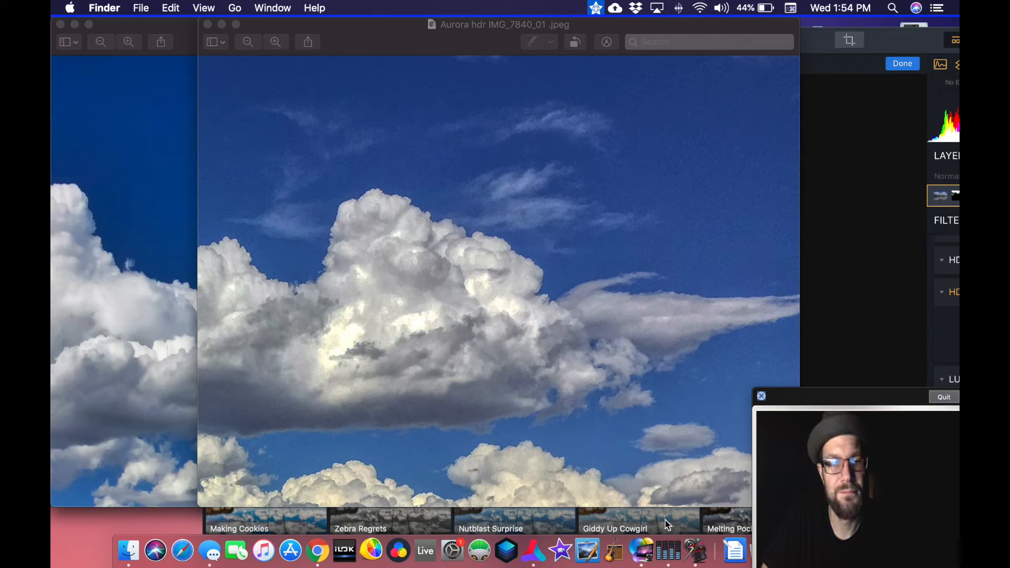
- Switch to Screen Capturer and stop the screen recording
left_click(646, 550)
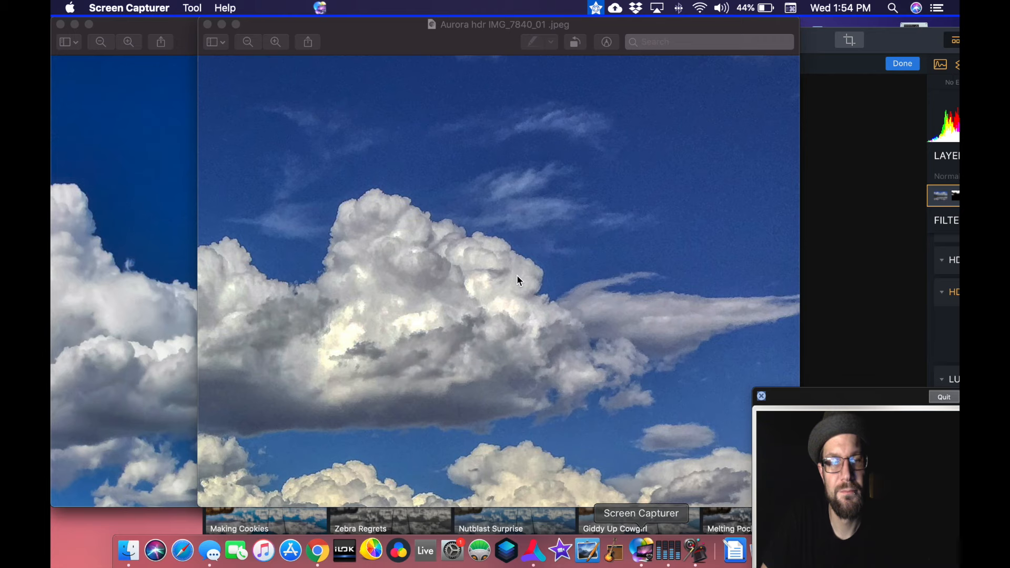
left_click(320, 8)
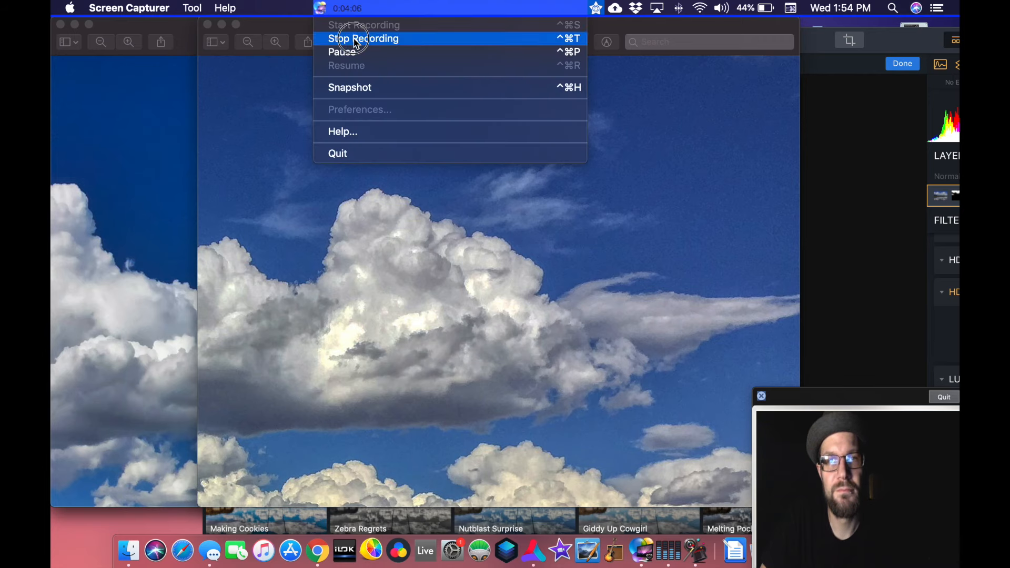
left_click(359, 39)
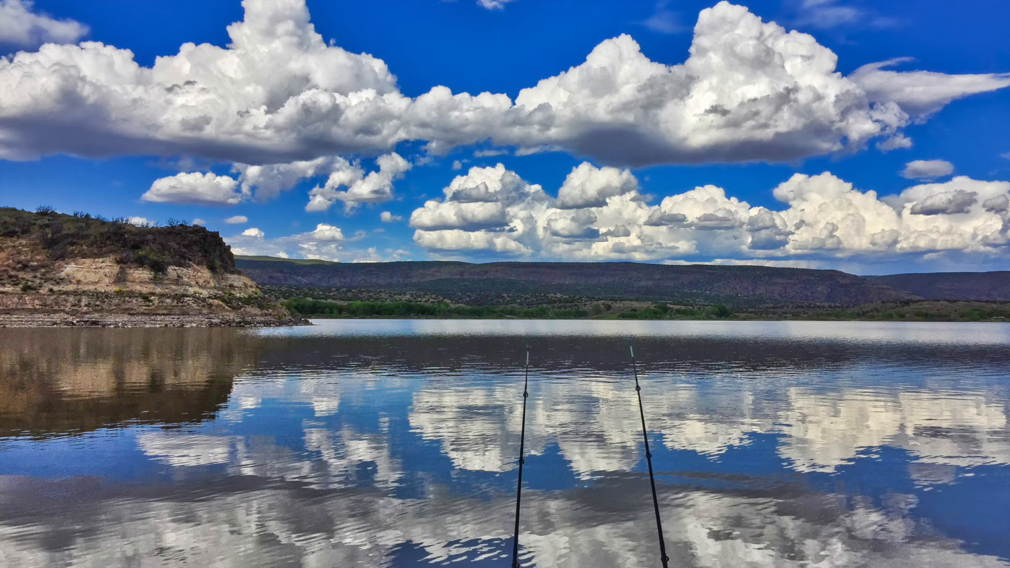